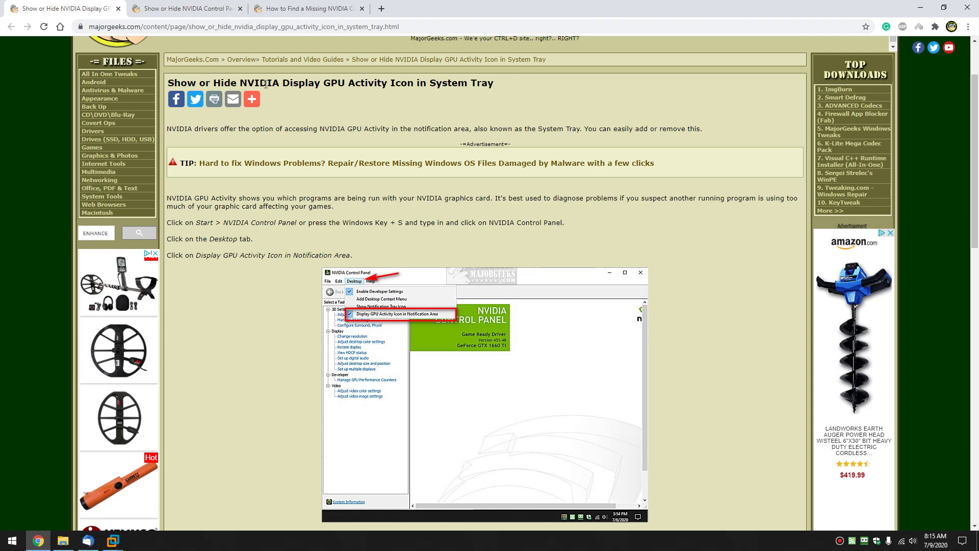
Skim the NVIDIA article tabs and settle on 'How to Find a Missing NVIDIA Control Panel'.
drag(299, 82, 419, 82)
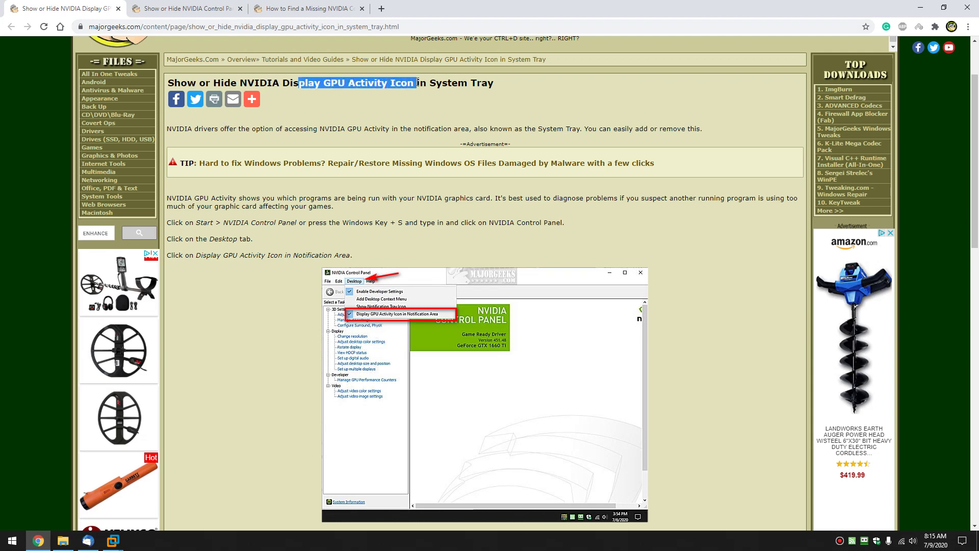
click(419, 83)
click(215, 16)
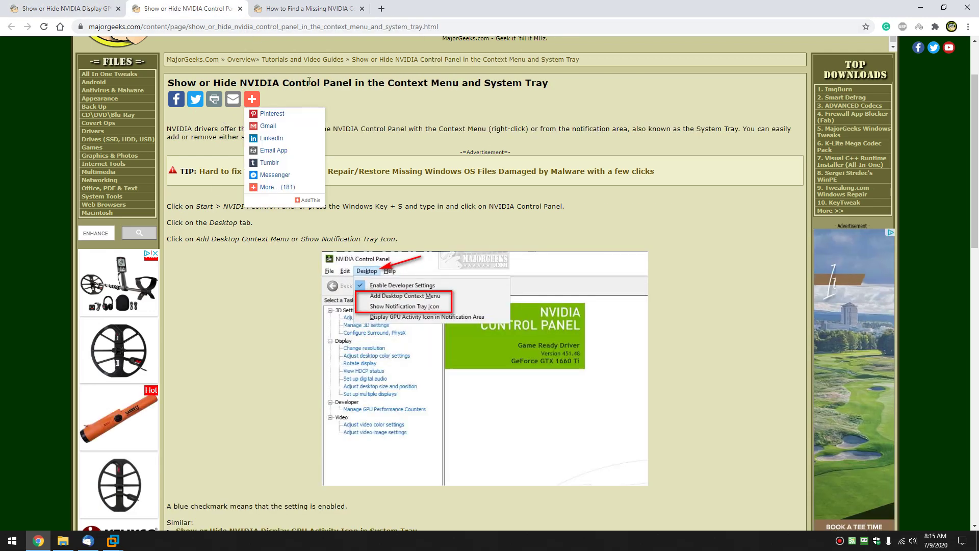
drag(388, 83, 459, 83)
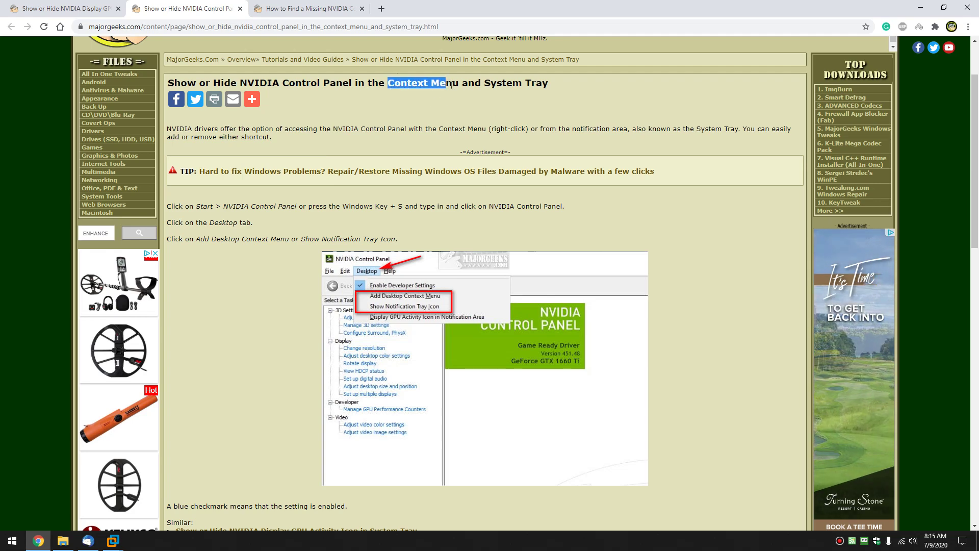
click(308, 9)
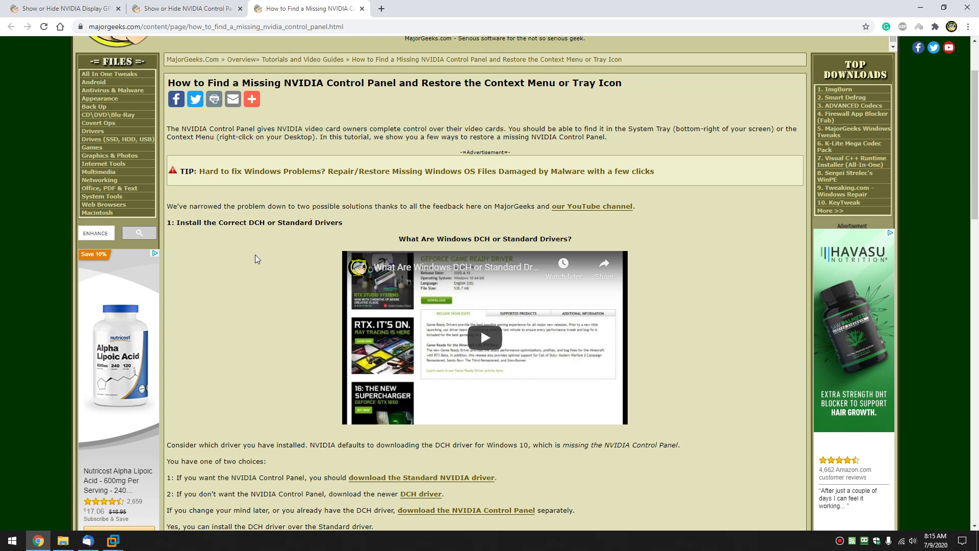
scroll(255, 259, down, 2)
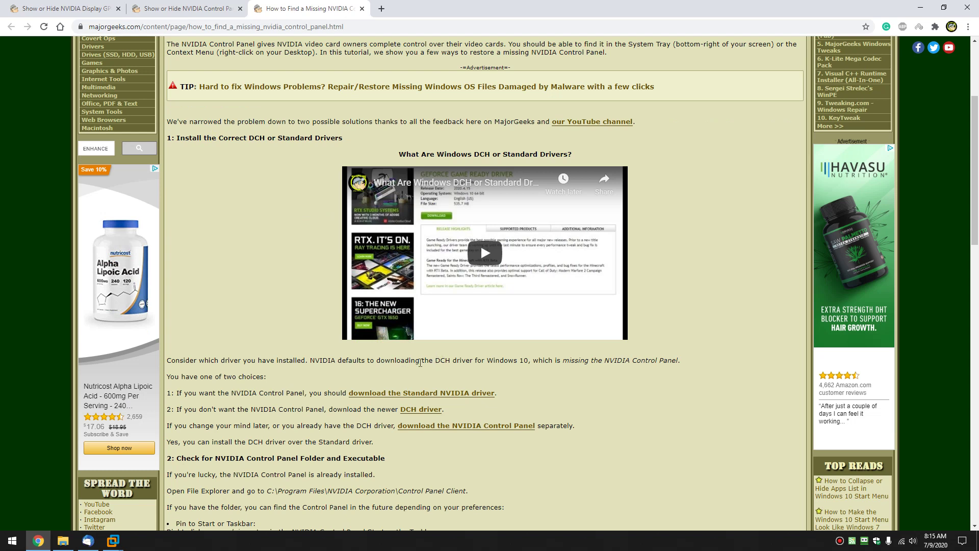
drag(435, 360, 458, 360)
click(341, 378)
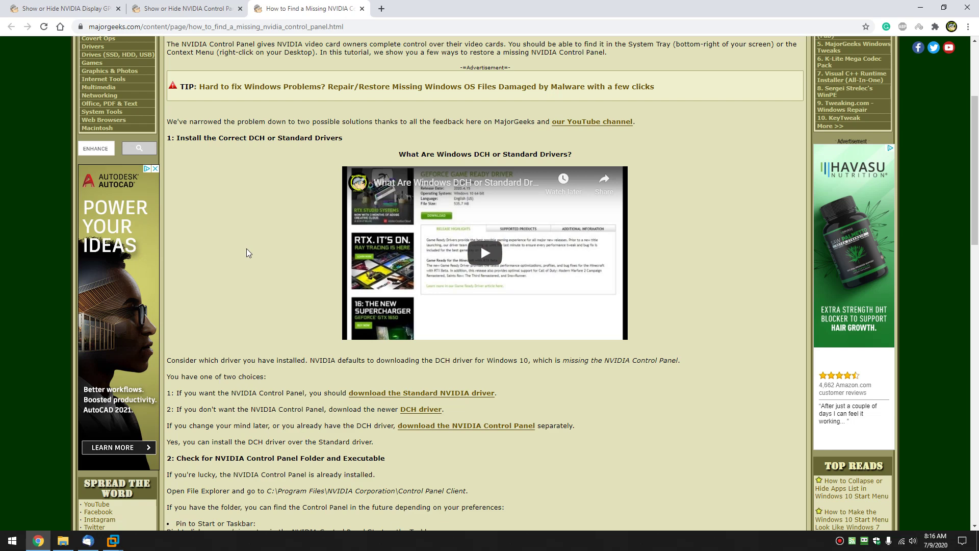
scroll(246, 249, up, 3)
Close the missing-panel article tab and browse the Start menu's installed apps list.
middle_click(298, 11)
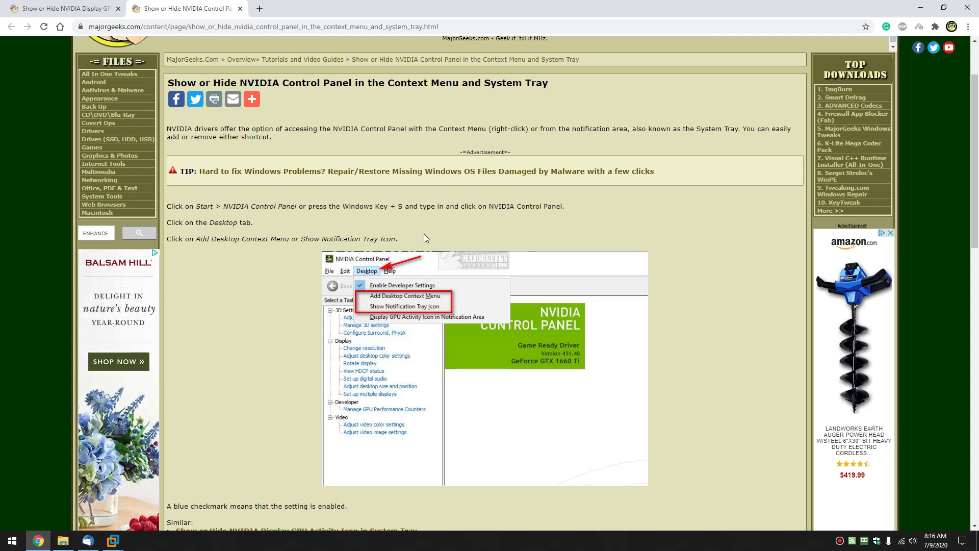
click(13, 540)
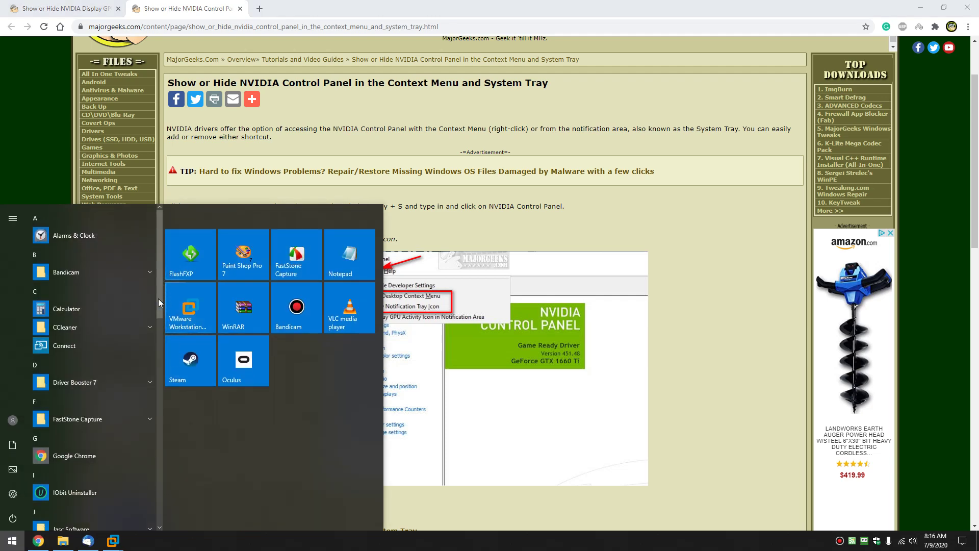
scroll(160, 342, down, 2)
scroll(159, 366, down, 6)
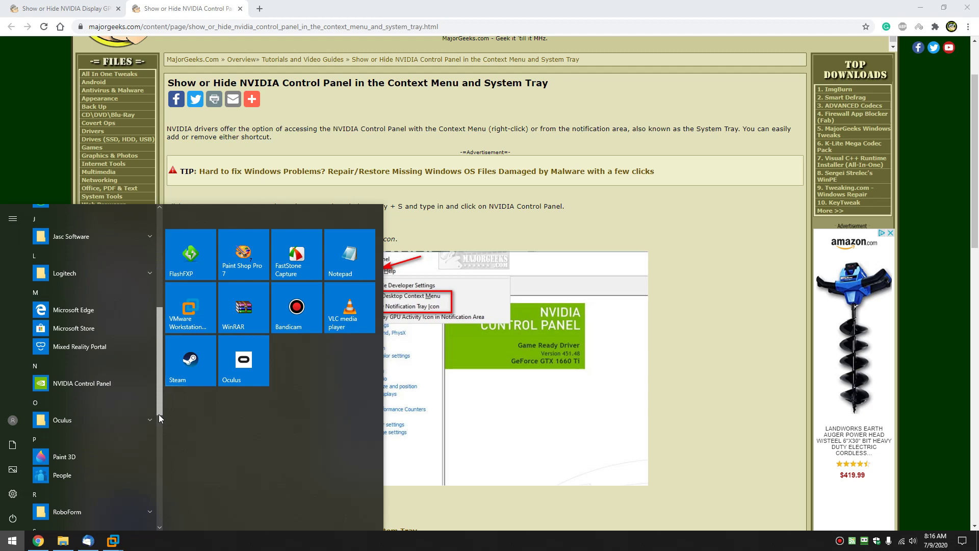
click(704, 238)
Search Windows for 'nvidia' and launch NVIDIA Control Panel from the results.
key(super+s)
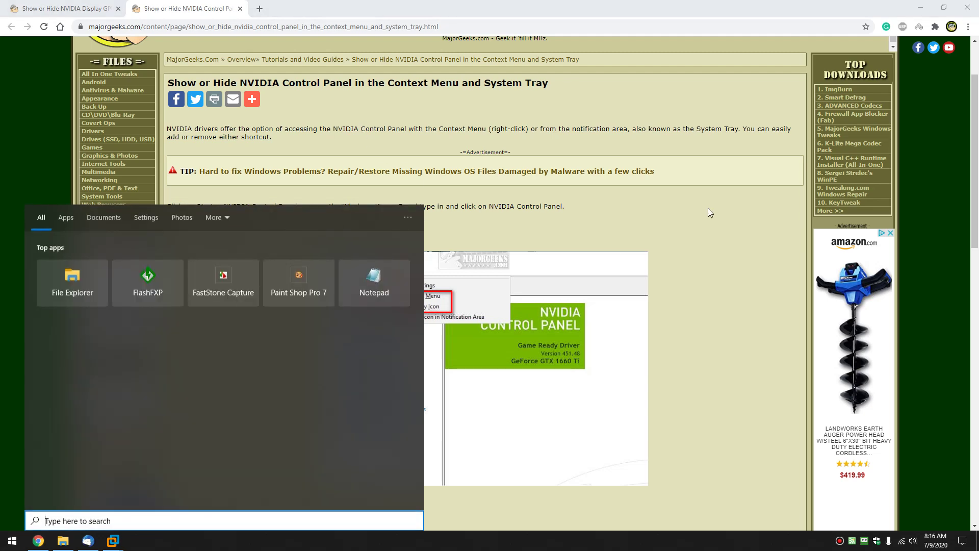
text(nvidia)
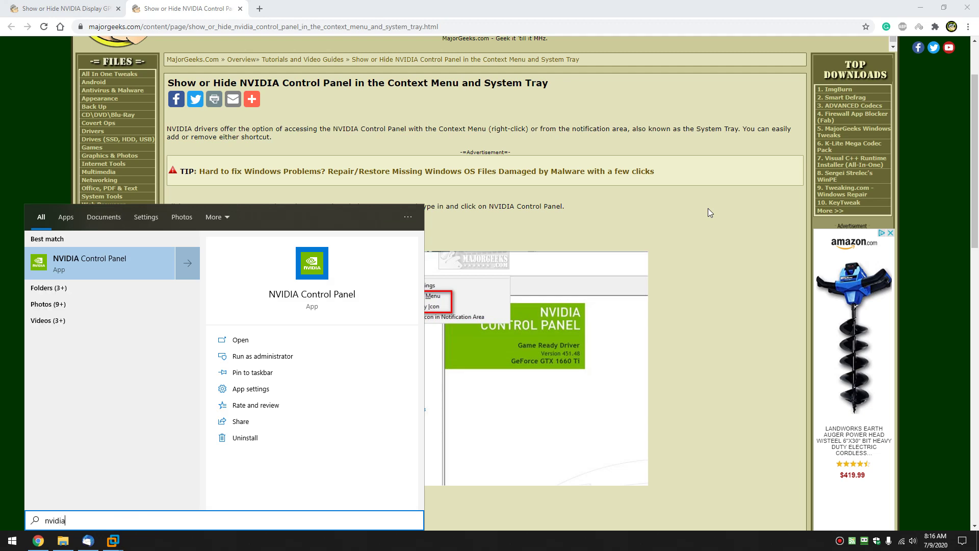
click(127, 268)
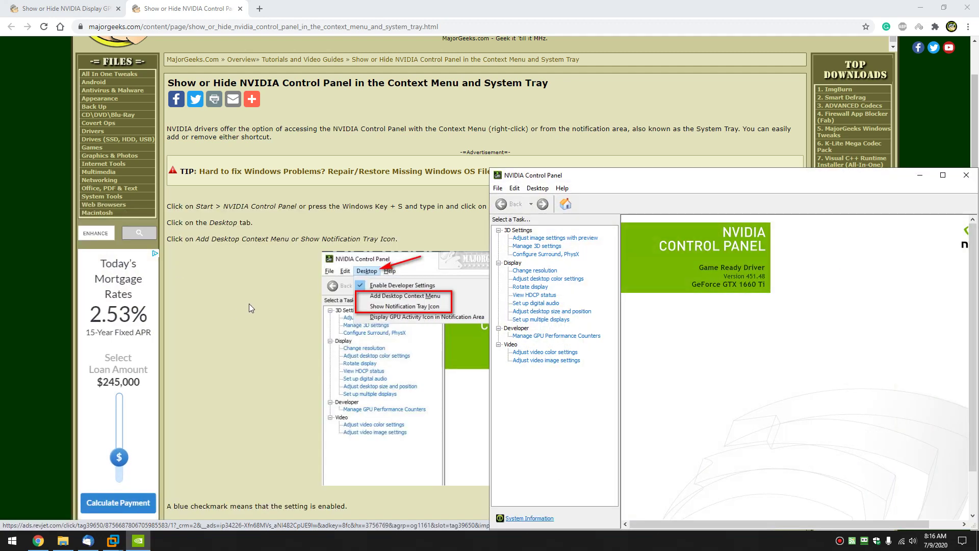
Enable Add Desktop Context Menu and check that the desktop right-click menu lists the panel.
click(543, 191)
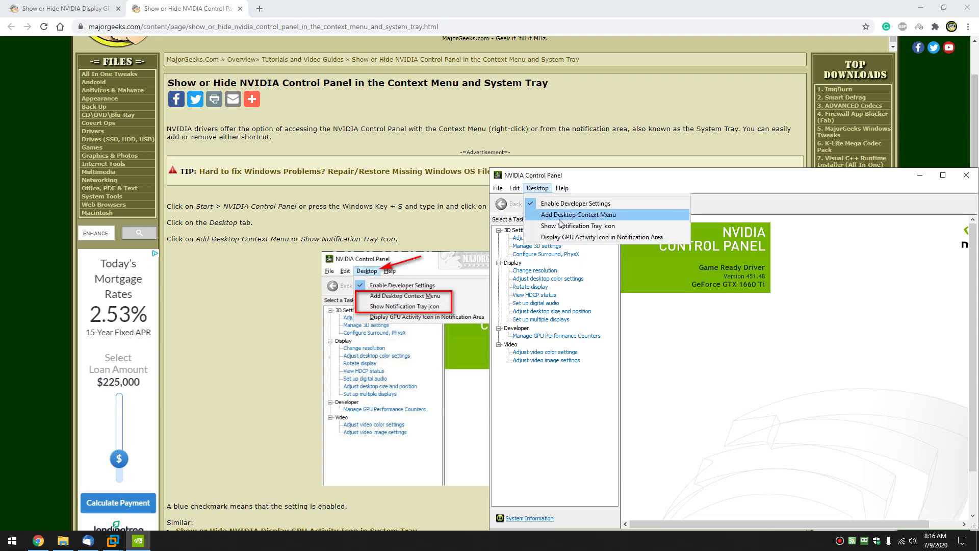
click(564, 217)
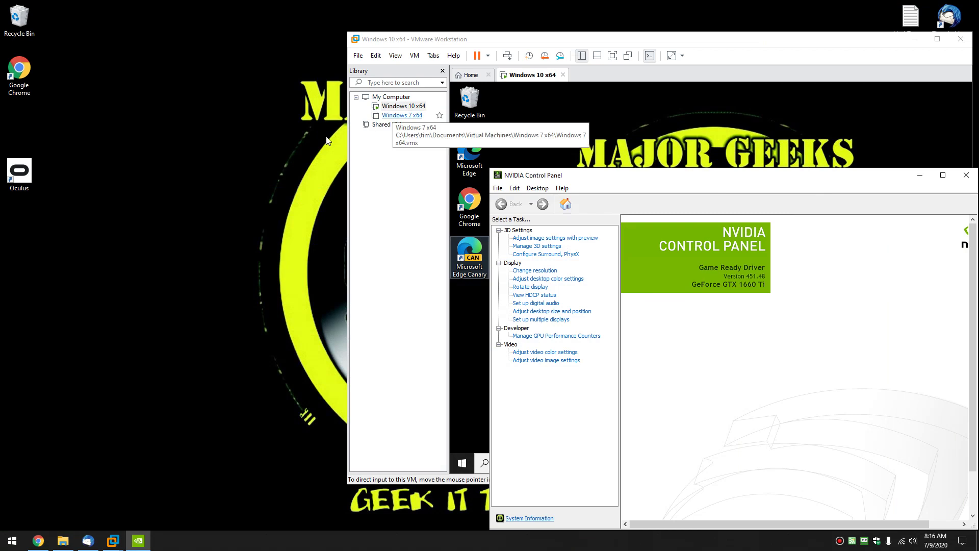
right_click(154, 180)
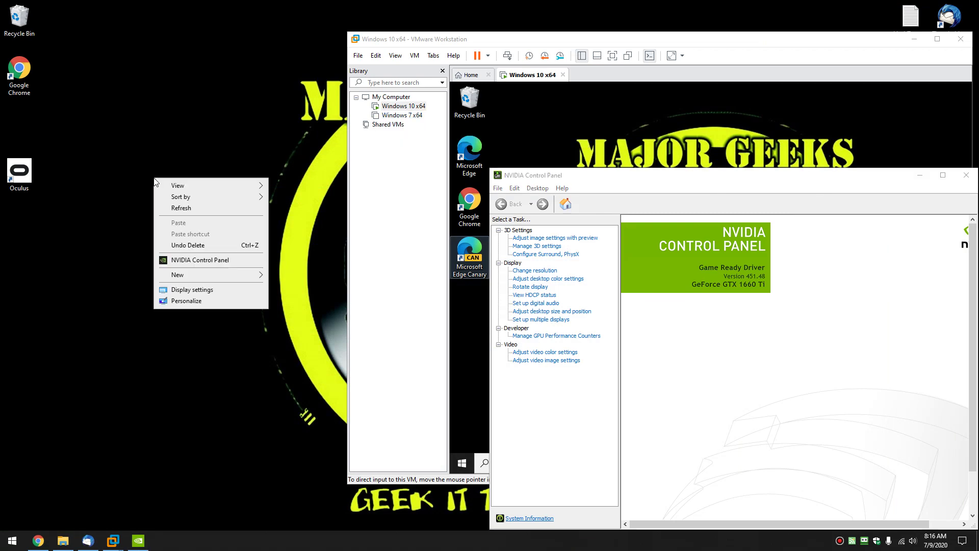
Turn Add Desktop Context Menu off and confirm the entry is gone from the desktop menu.
click(537, 189)
click(563, 214)
right_click(206, 213)
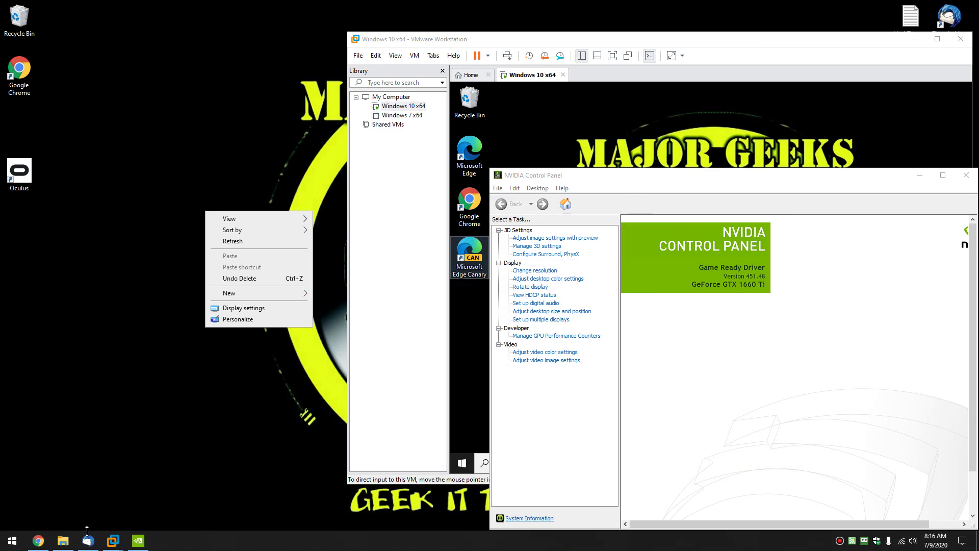
Turn on Show Notification Tray Icon under the Desktop menu, then switch it off again.
click(40, 545)
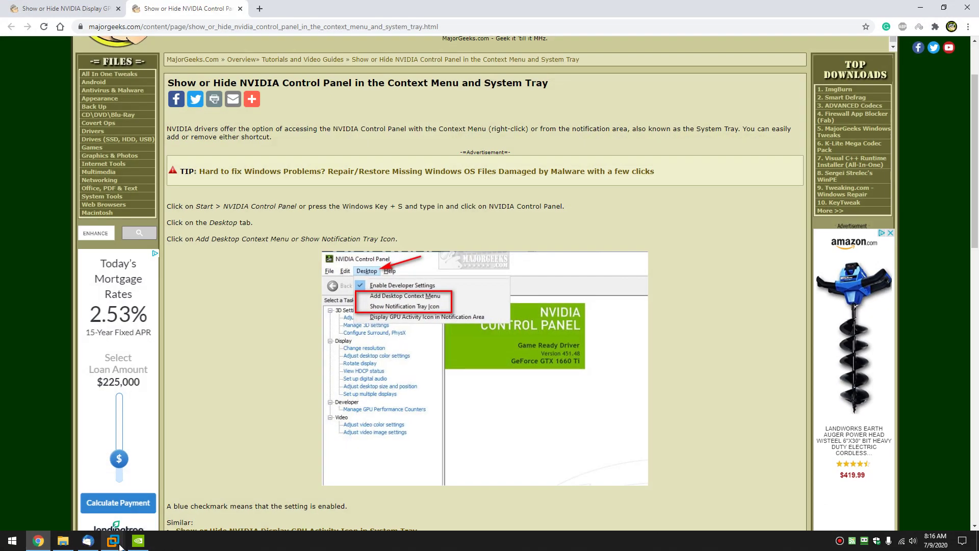
click(139, 542)
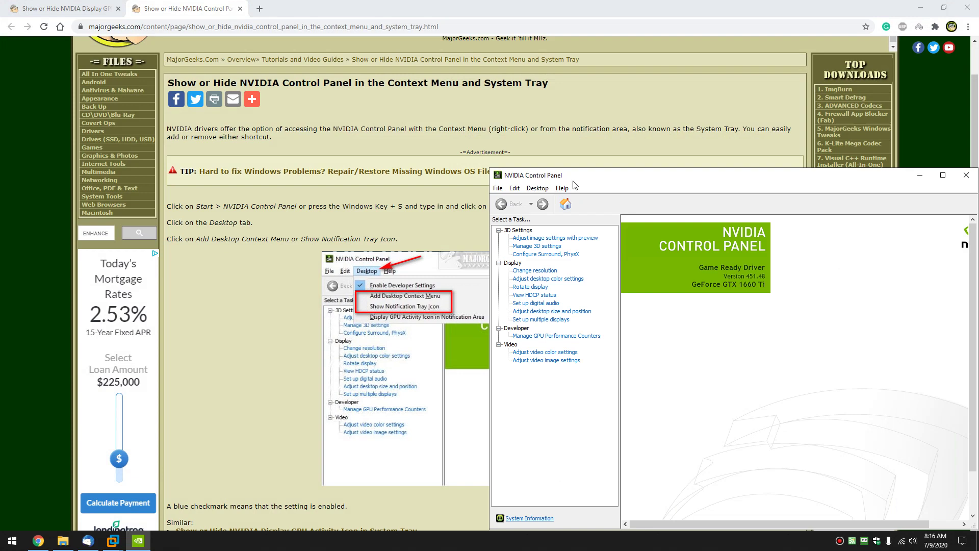
click(543, 188)
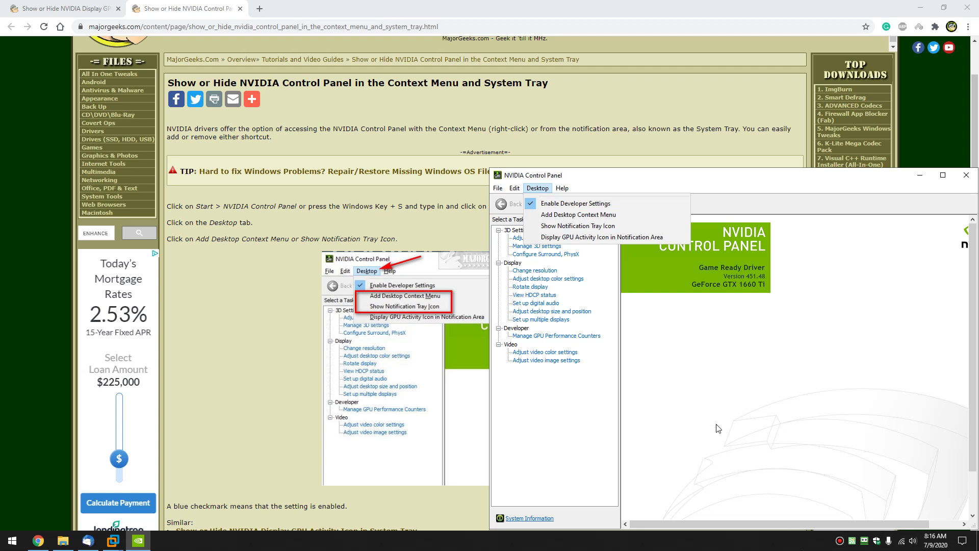
click(584, 230)
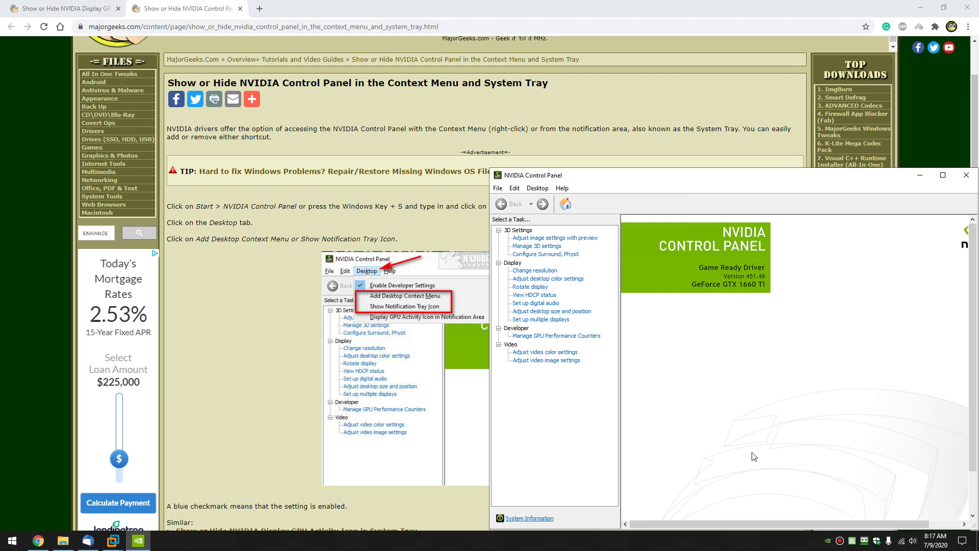
click(538, 188)
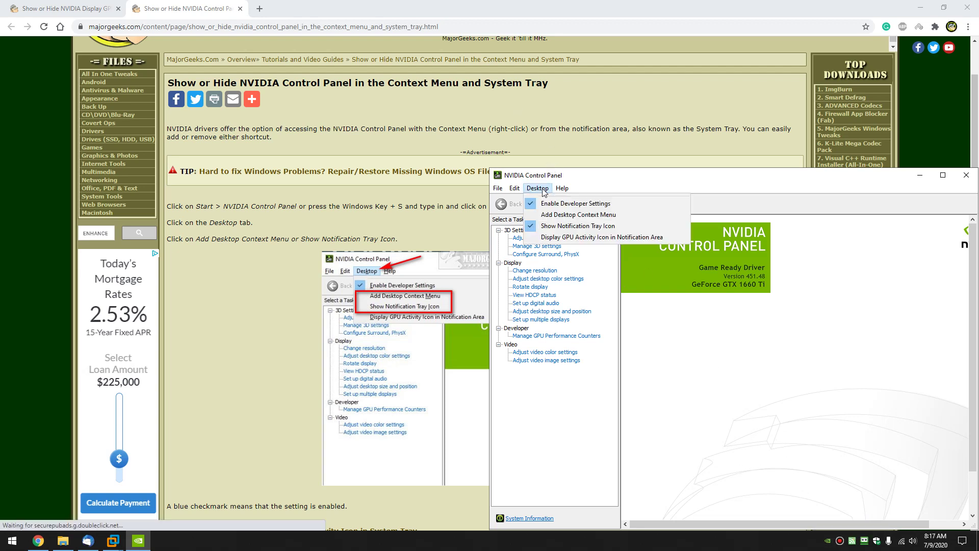
click(555, 226)
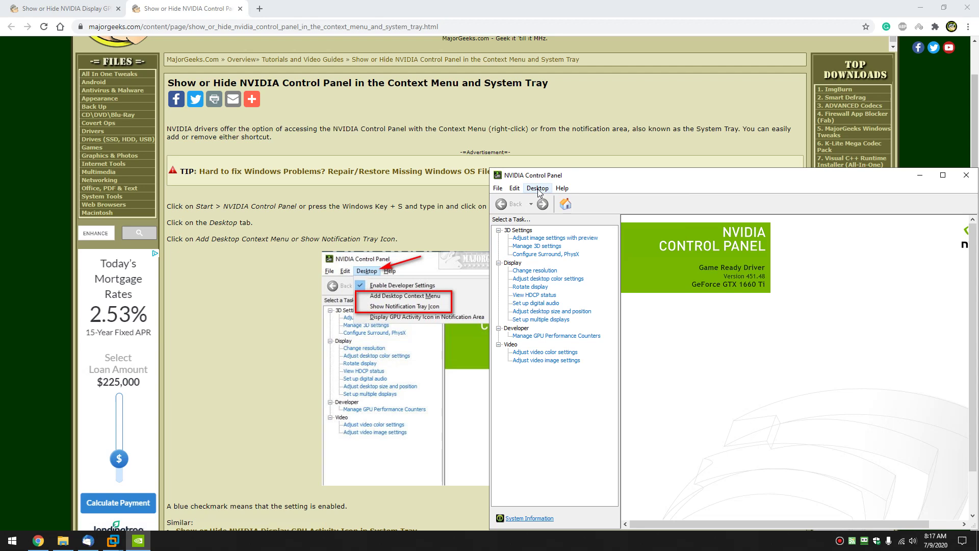
Enable Display GPU Activity Icon in Notification Area and open GPU Activity from its tray icon.
click(538, 189)
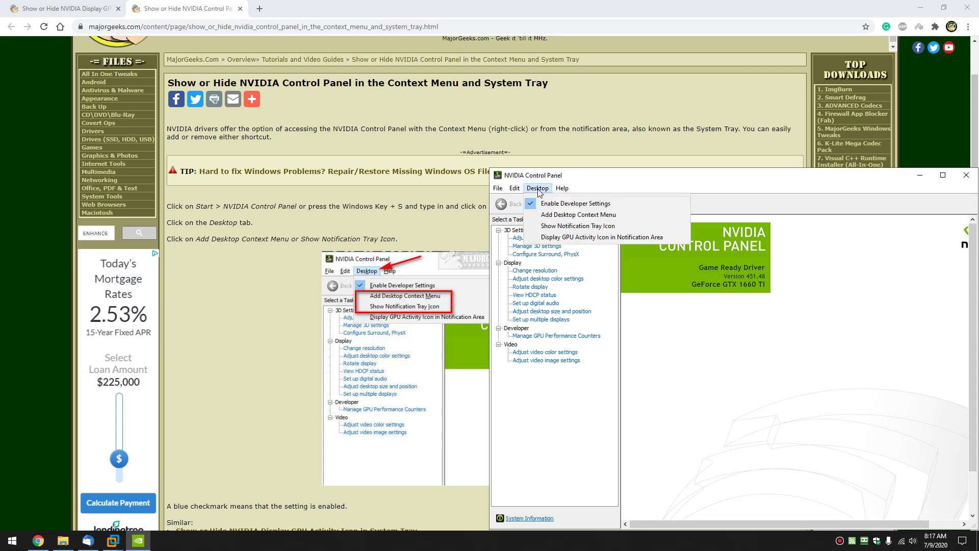
click(568, 238)
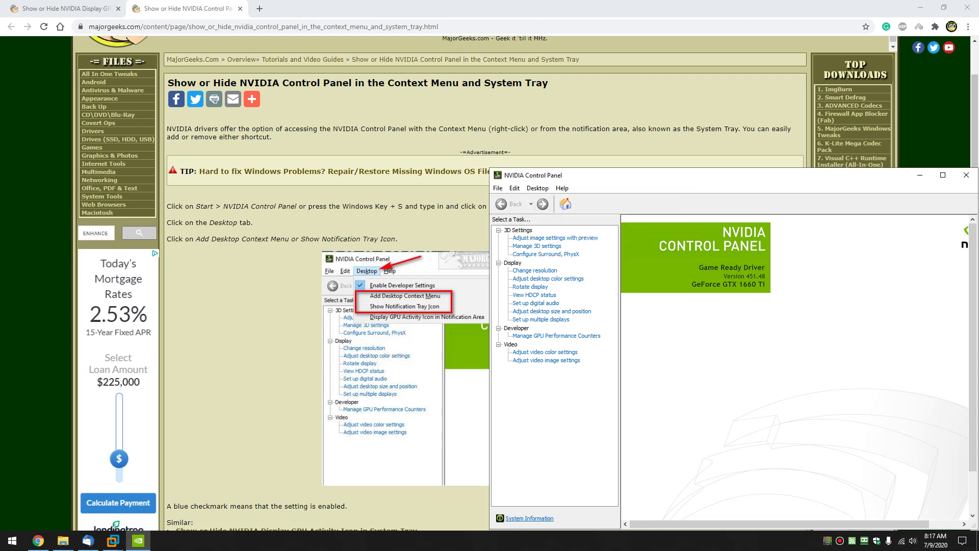
click(827, 541)
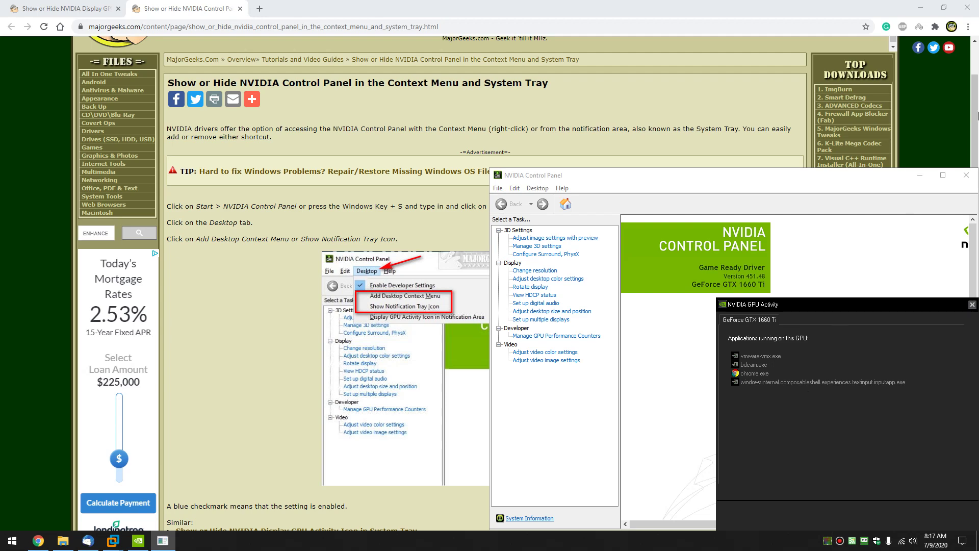
click(920, 7)
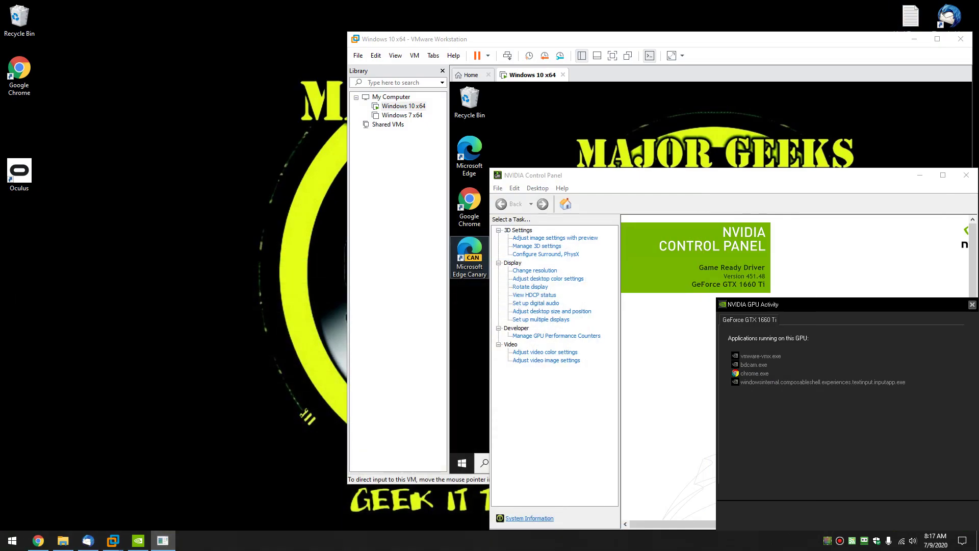
Restore Chrome and reopen the GPU Activity window from its tray icon.
click(38, 541)
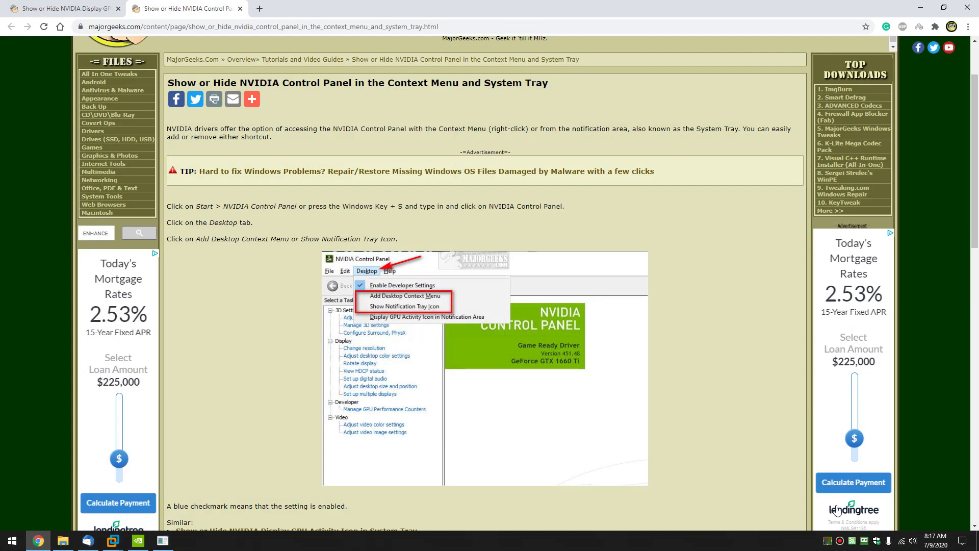
click(827, 541)
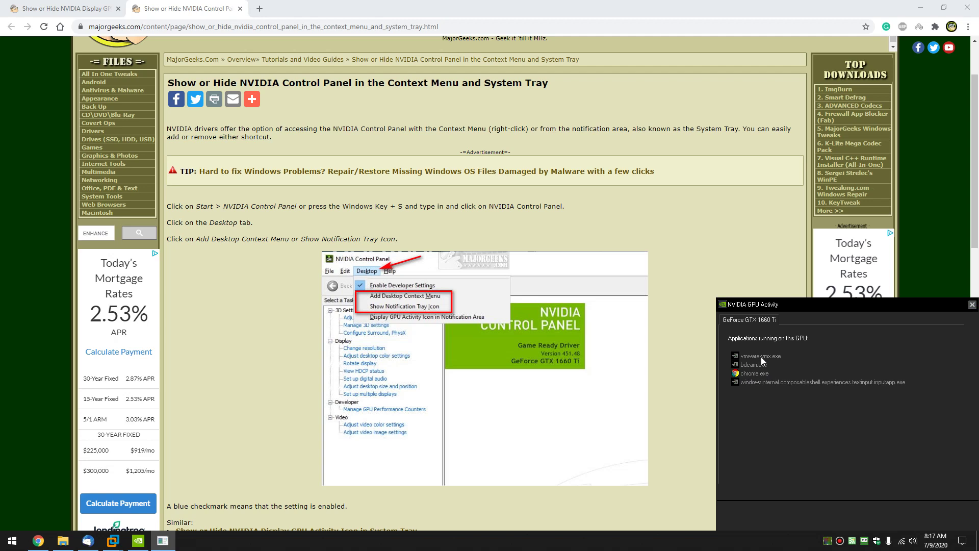
Close GPU Activity and uncheck Display GPU Activity Icon in Notification Area in the Desktop menu.
click(972, 305)
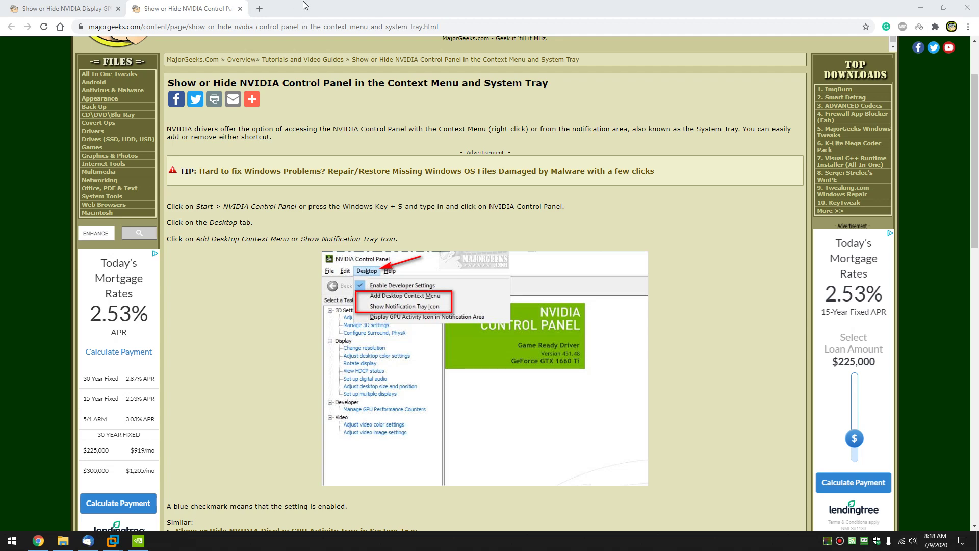
click(141, 543)
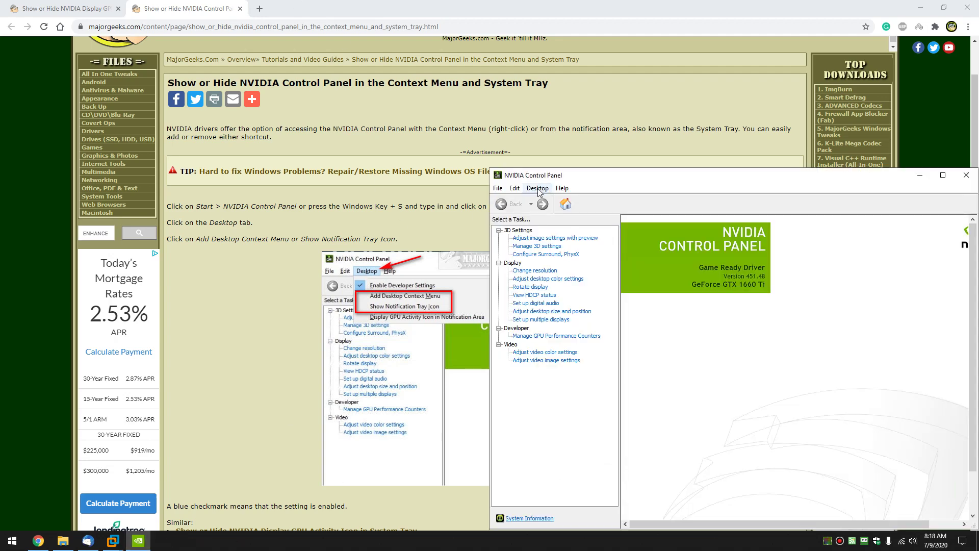
click(537, 188)
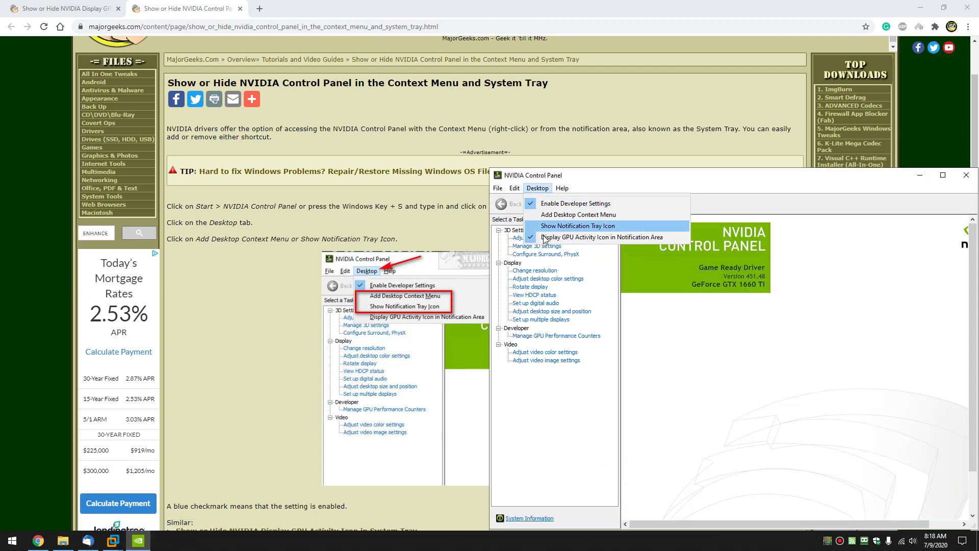
click(555, 223)
click(537, 189)
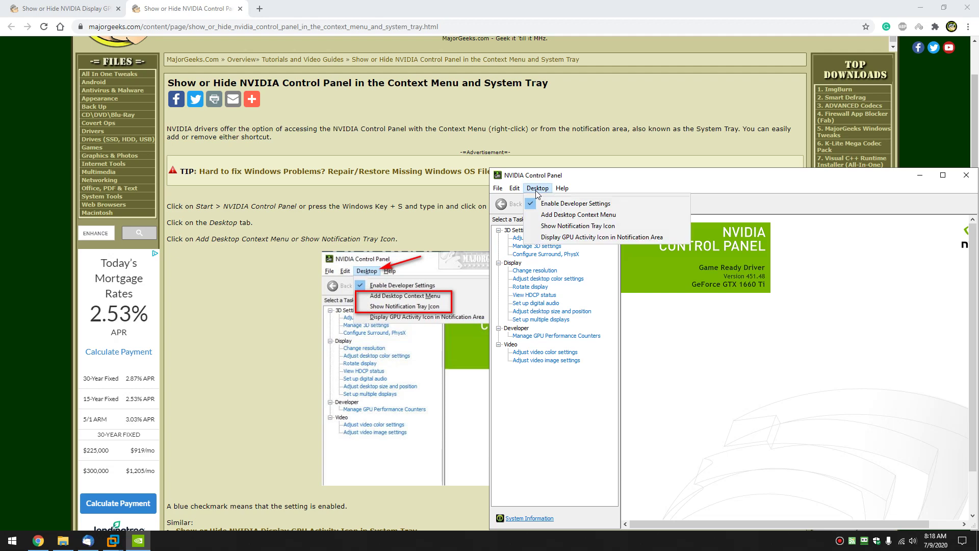
Return to Chrome and the NVIDIA Control Panel show/hide article tab.
click(307, 150)
click(89, 8)
click(202, 8)
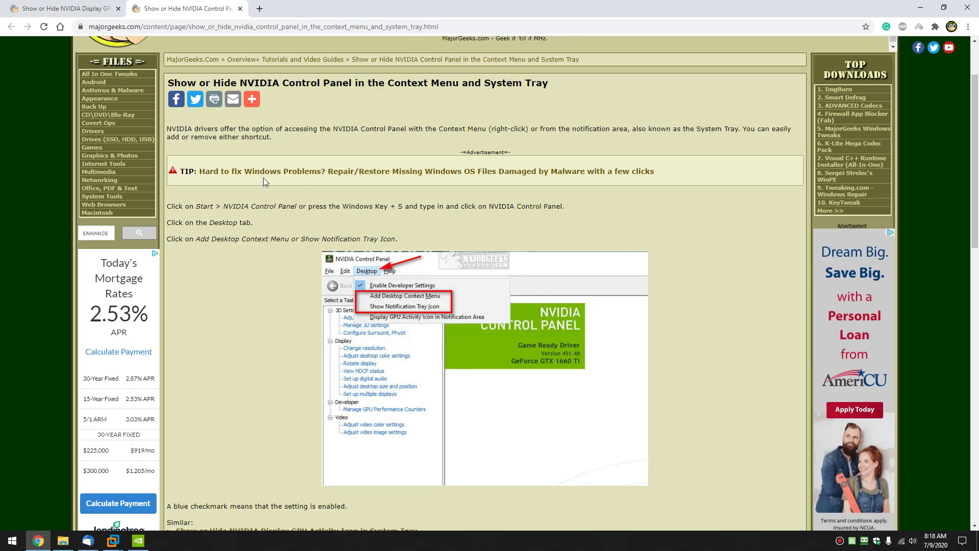
Scroll down the article to its Similar list of NVIDIA guides.
scroll(266, 268, down, 5)
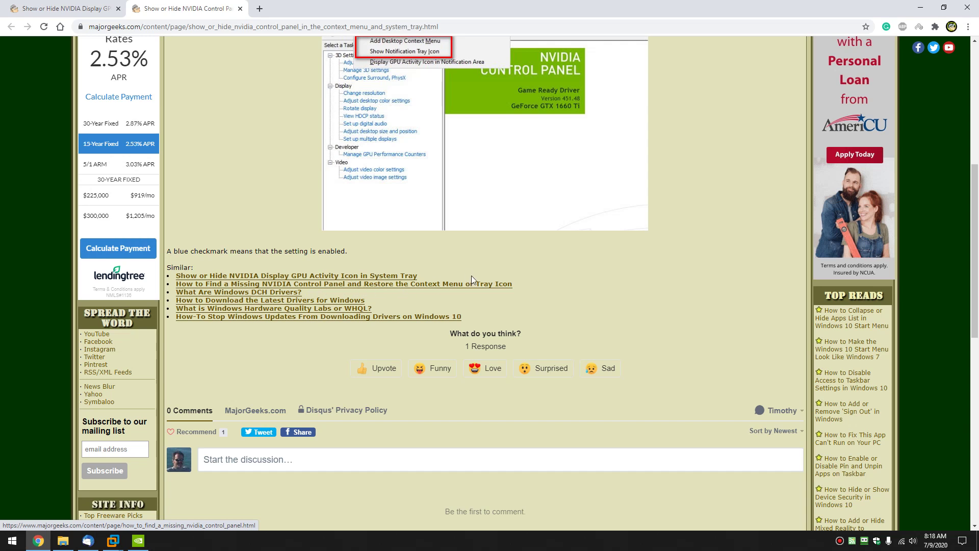
Open the 'What Are Windows DCH Drivers?' link and read its intro about late 2018.
click(248, 293)
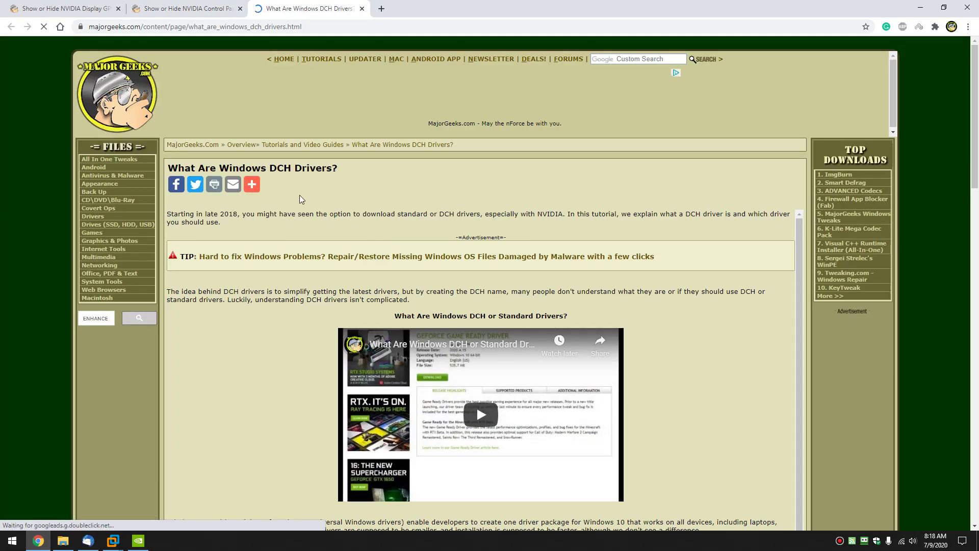
scroll(270, 275, down, 2)
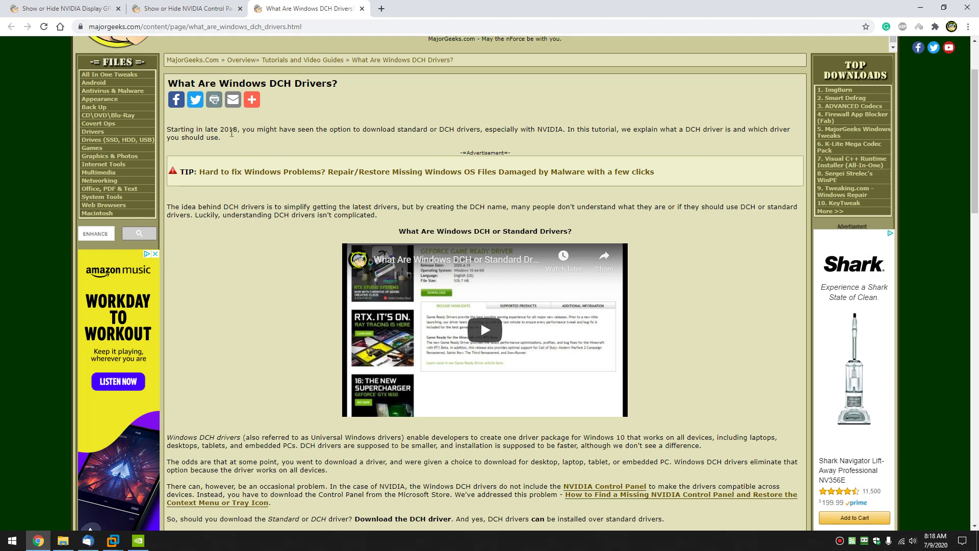
drag(207, 129, 255, 129)
click(265, 129)
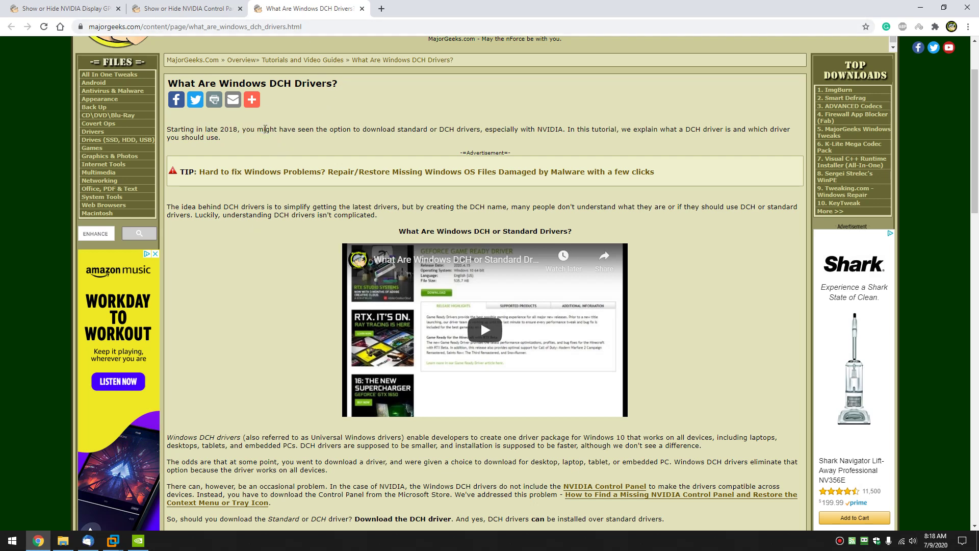